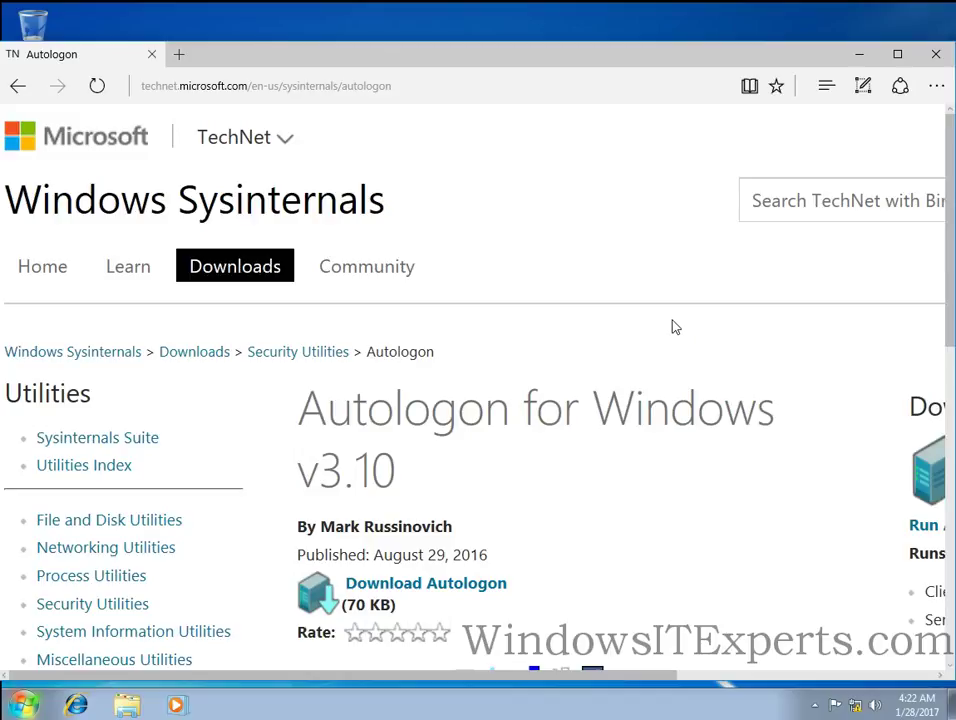
# Examine the Autologon download page's title, version and publication date.
pyautogui.moveTo(355, 416); pyautogui.dragTo(763, 432)
pyautogui.click(763, 432)
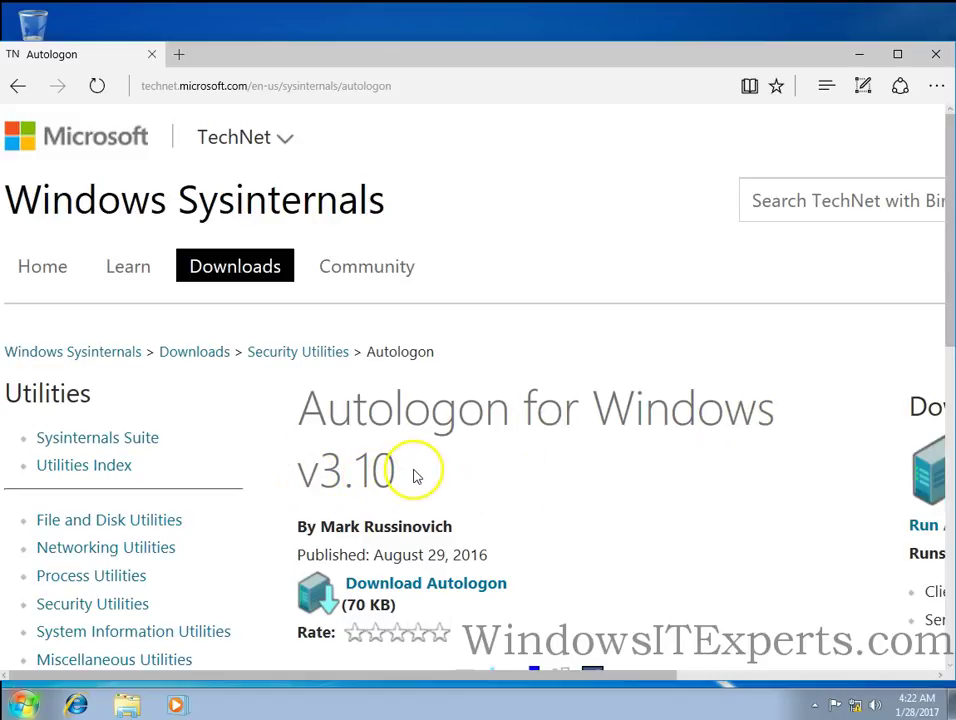
pyautogui.scroll(-1, 648, 485)
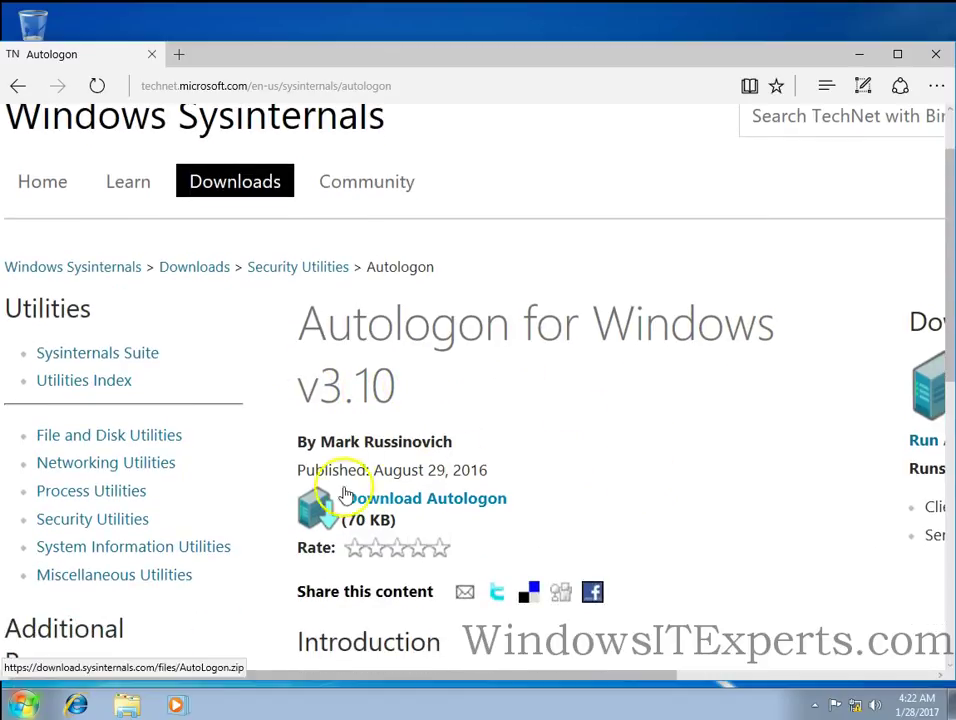
pyautogui.moveTo(373, 470); pyautogui.dragTo(498, 473)
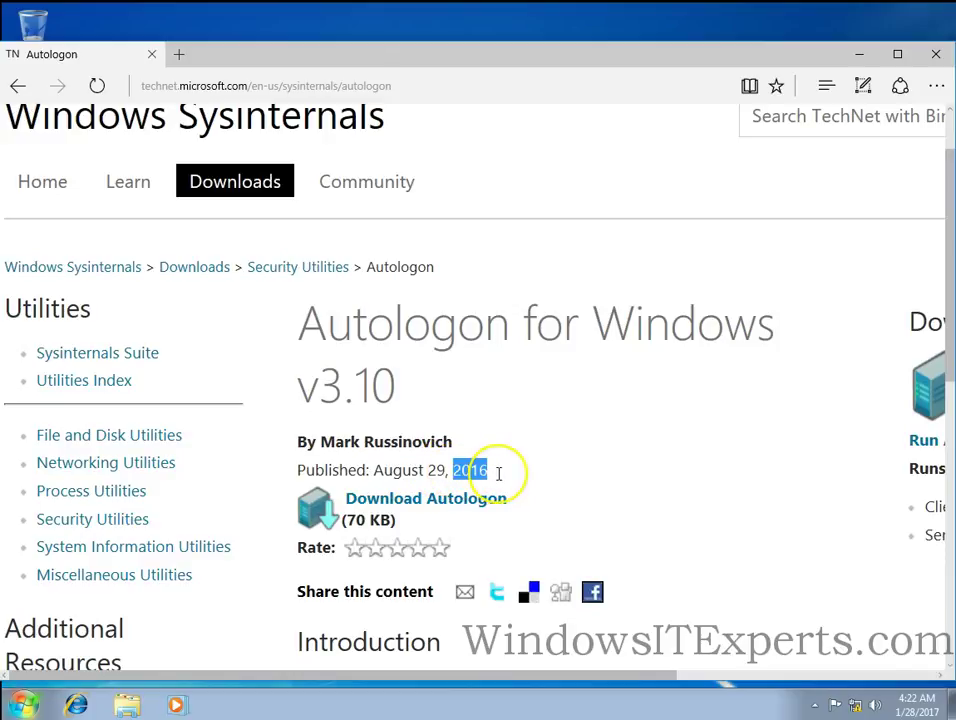
pyautogui.click(736, 492)
# Read the Autologon introduction on how credentials are stored in the Registry and how automatic logon is enabled and disabled.
pyautogui.scroll(-3, 736, 492)
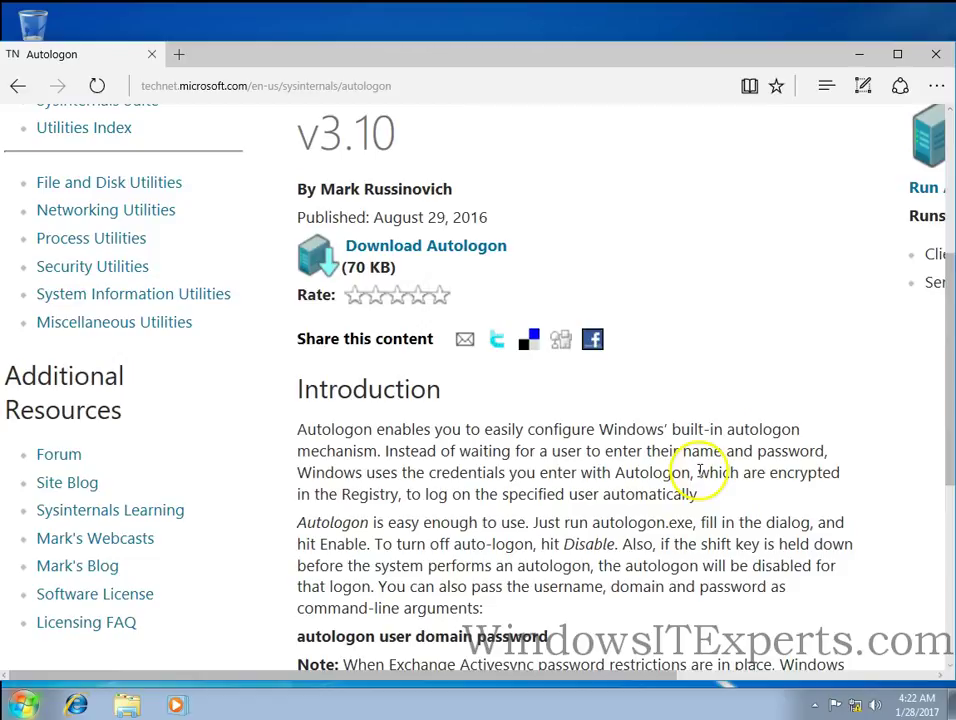
pyautogui.moveTo(378, 429); pyautogui.dragTo(512, 424)
pyautogui.click(592, 432)
pyautogui.moveTo(625, 429); pyautogui.dragTo(668, 430)
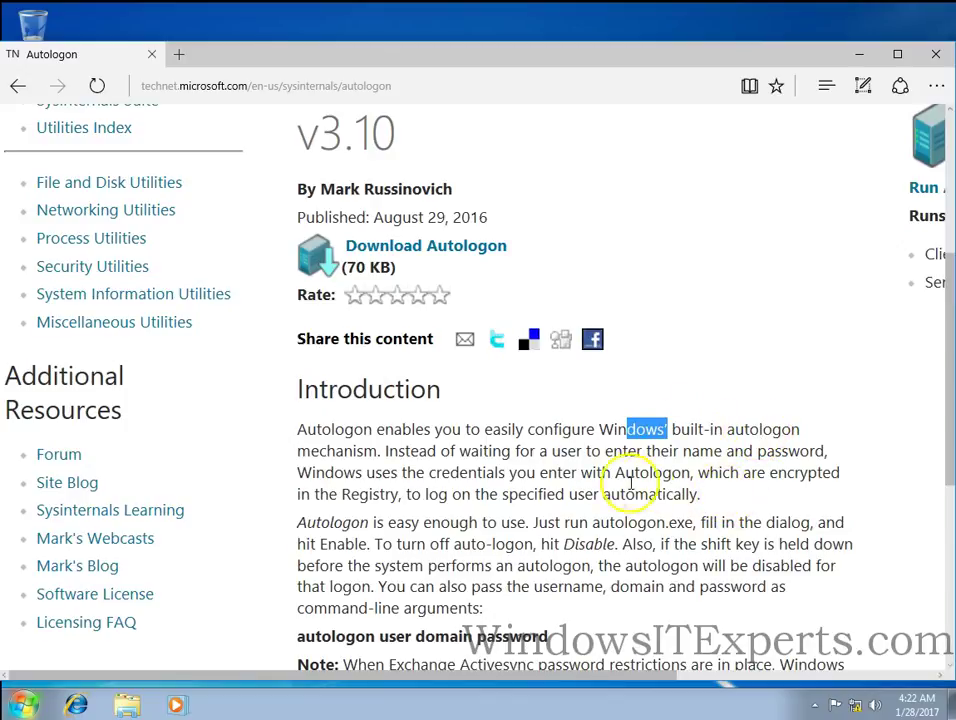
pyautogui.moveTo(541, 473); pyautogui.dragTo(831, 473)
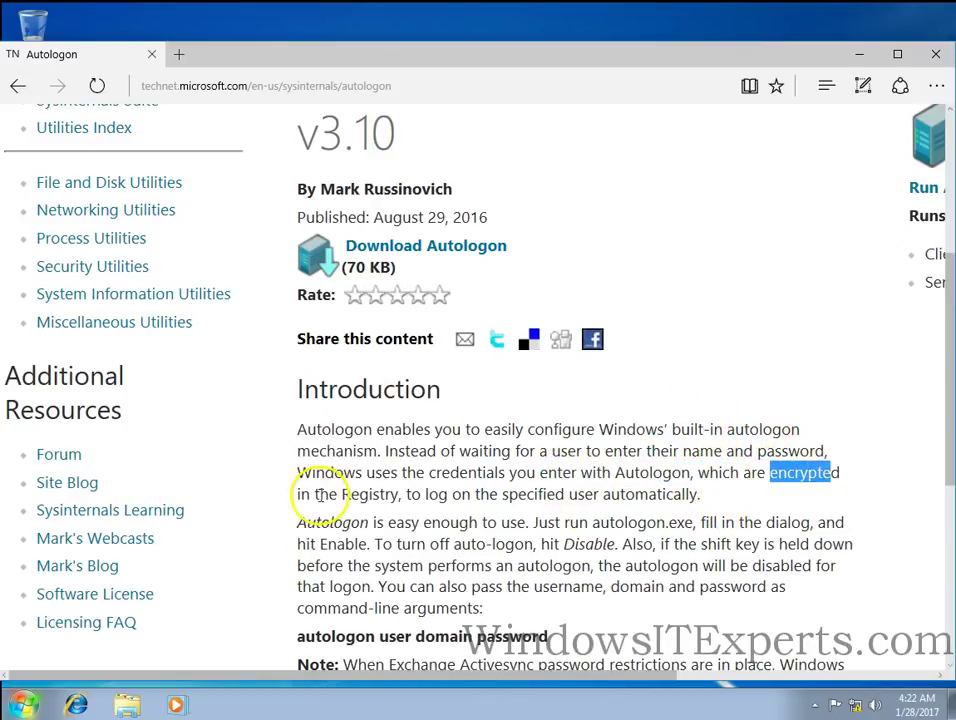
pyautogui.moveTo(320, 494); pyautogui.dragTo(373, 497)
pyautogui.click(405, 497)
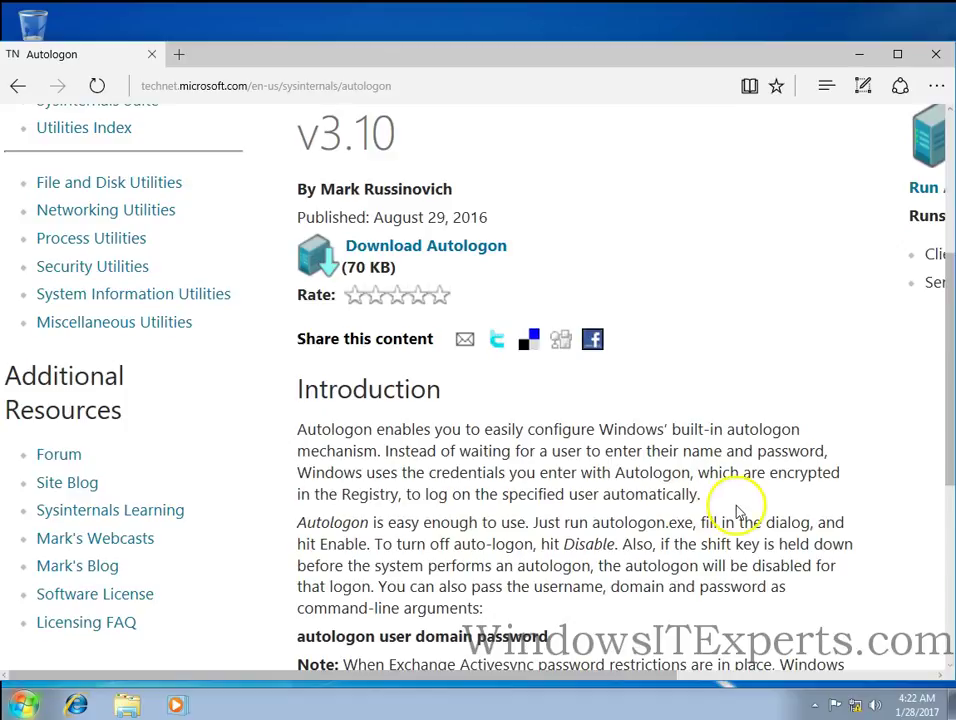
pyautogui.scroll(-1, 734, 502)
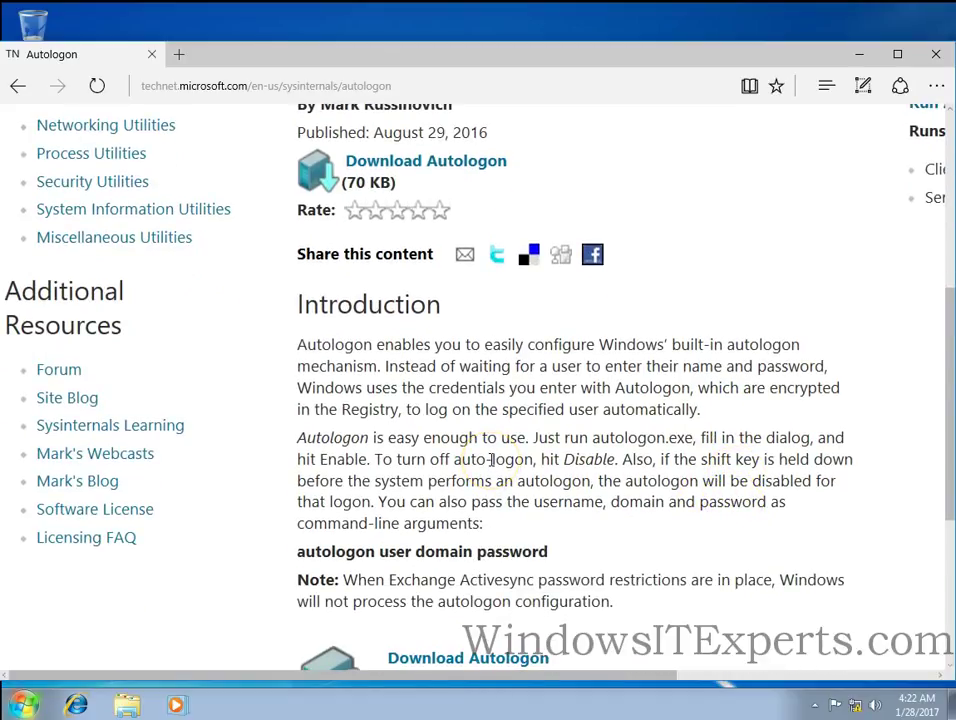
pyautogui.click(378, 463)
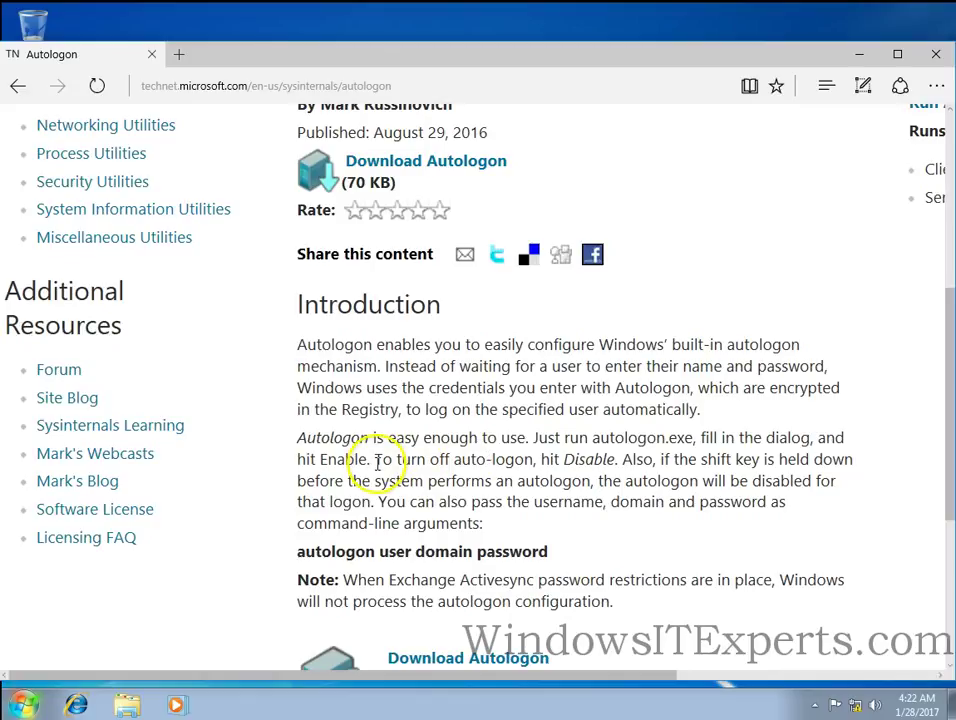
pyautogui.moveTo(378, 462); pyautogui.dragTo(597, 462)
pyautogui.click(640, 475)
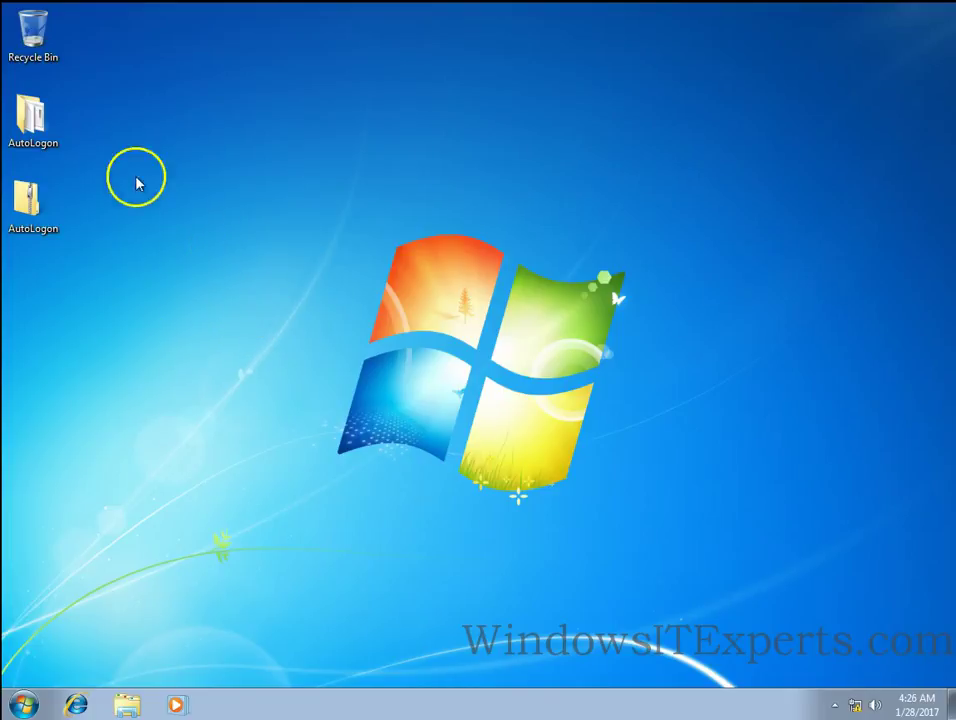
# Open the extracted AutoLogon folder on the desktop and run the Autologon application.
pyautogui.doubleClick(30, 118)
pyautogui.moveTo(445, 115); pyautogui.dragTo(497, 179)
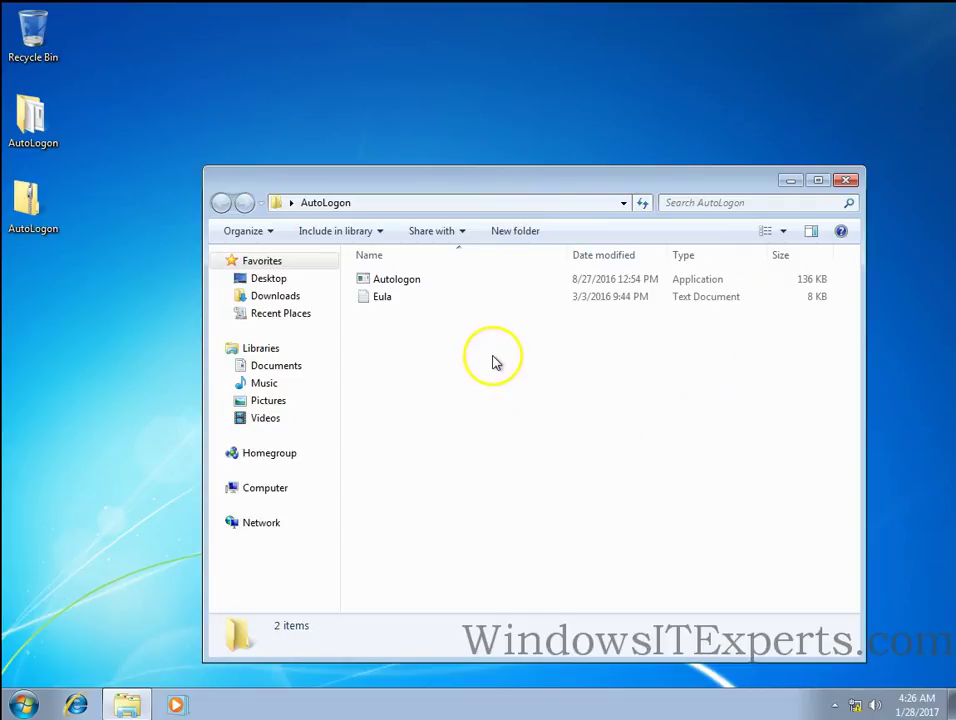
pyautogui.click(430, 284)
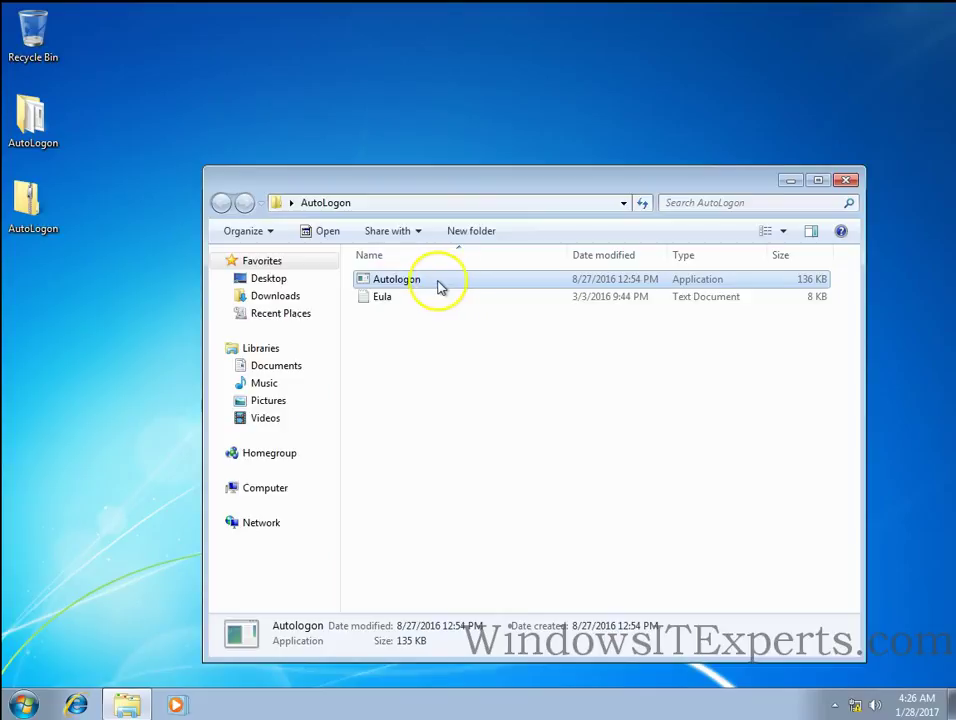
pyautogui.doubleClick(473, 283)
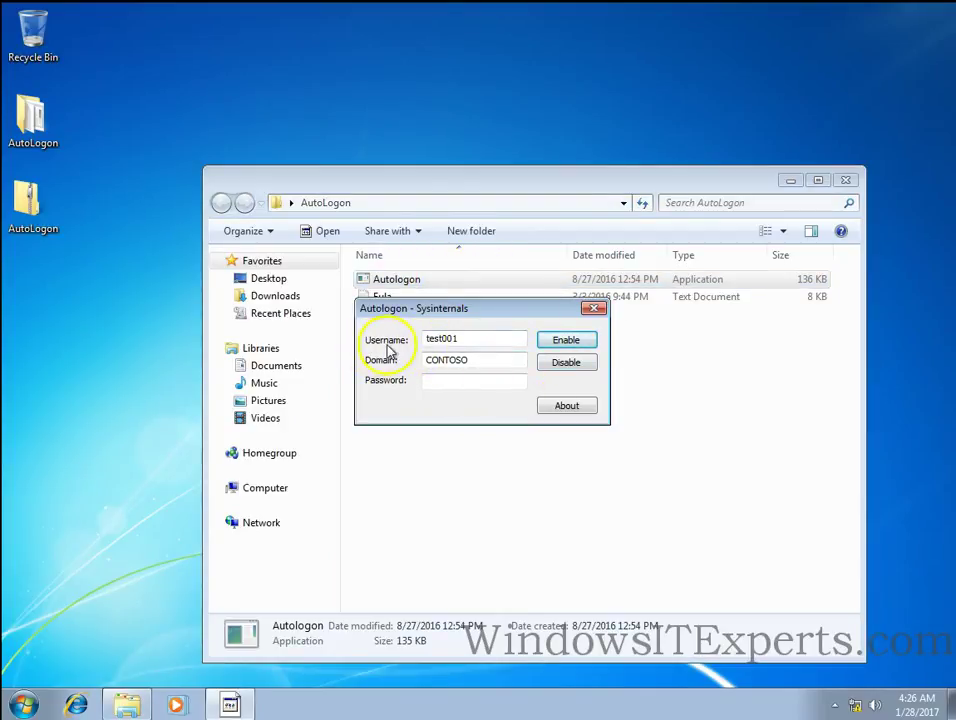
# Enable automatic logon for user test001 in the CONTOSO domain with the account password, and acknowledge the confirmation.
pyautogui.moveTo(487, 337); pyautogui.dragTo(423, 337)
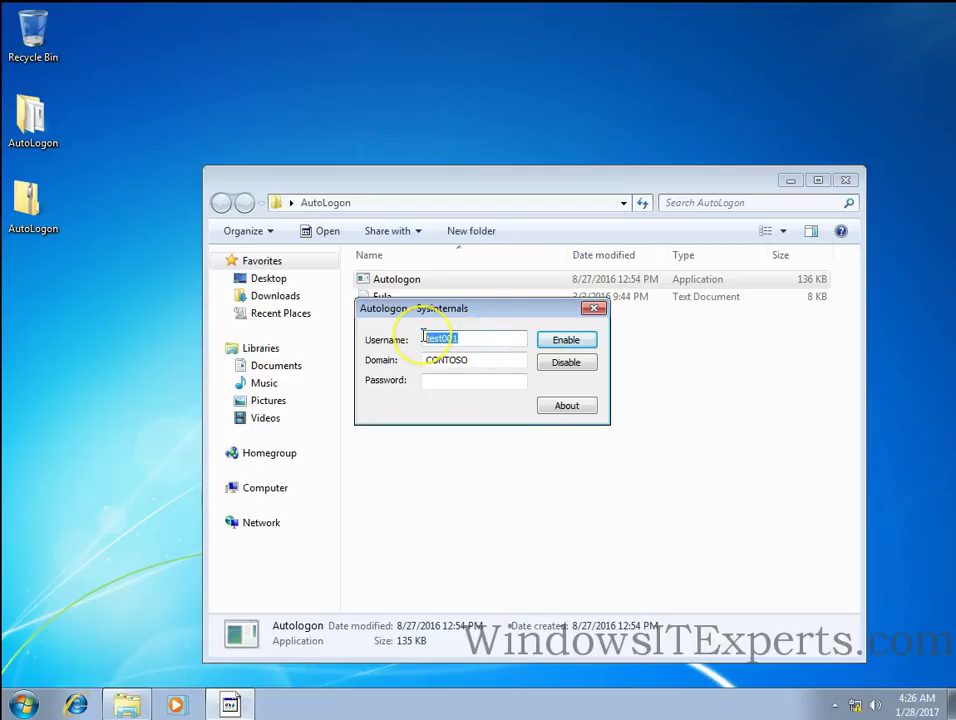
pyautogui.moveTo(474, 336); pyautogui.dragTo(412, 338)
pyautogui.click(490, 339)
pyautogui.moveTo(491, 363); pyautogui.dragTo(418, 363)
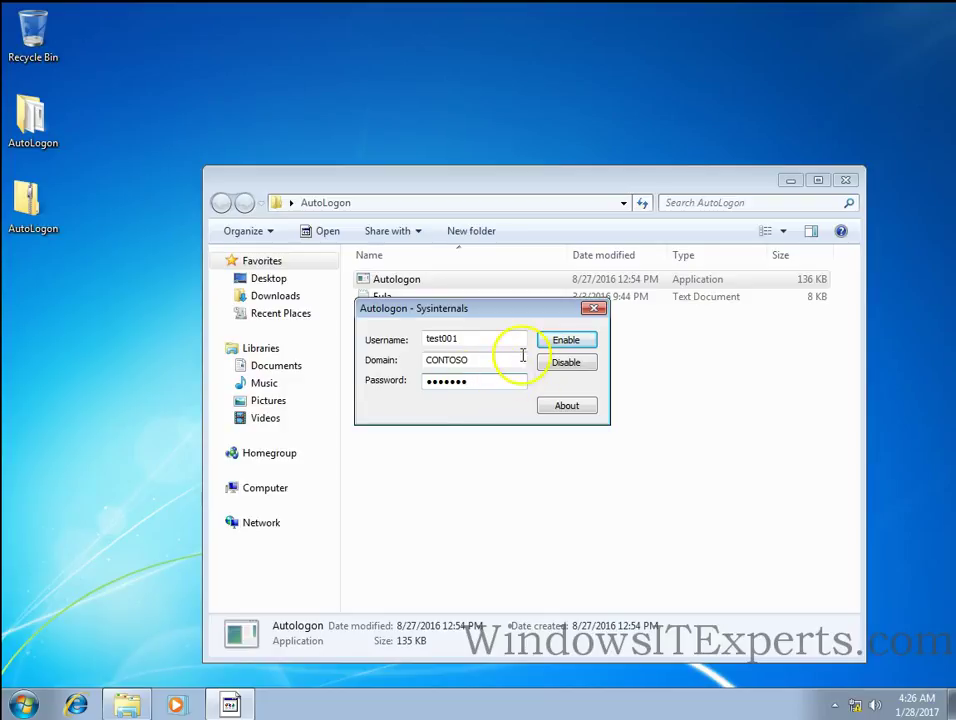
pyautogui.click(572, 345)
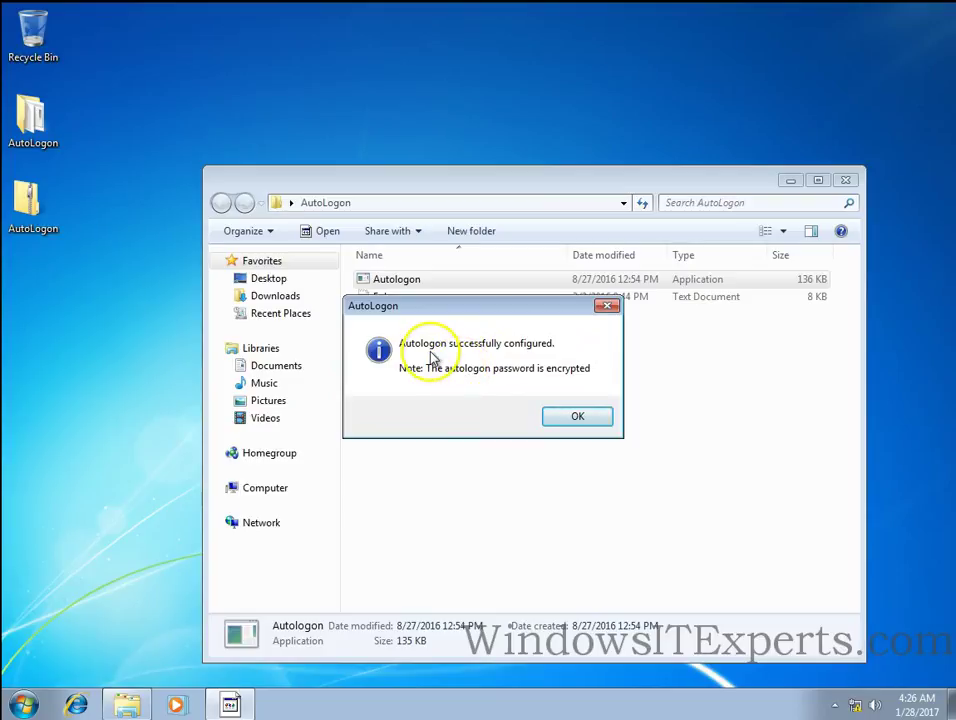
pyautogui.moveTo(463, 316); pyautogui.dragTo(475, 392)
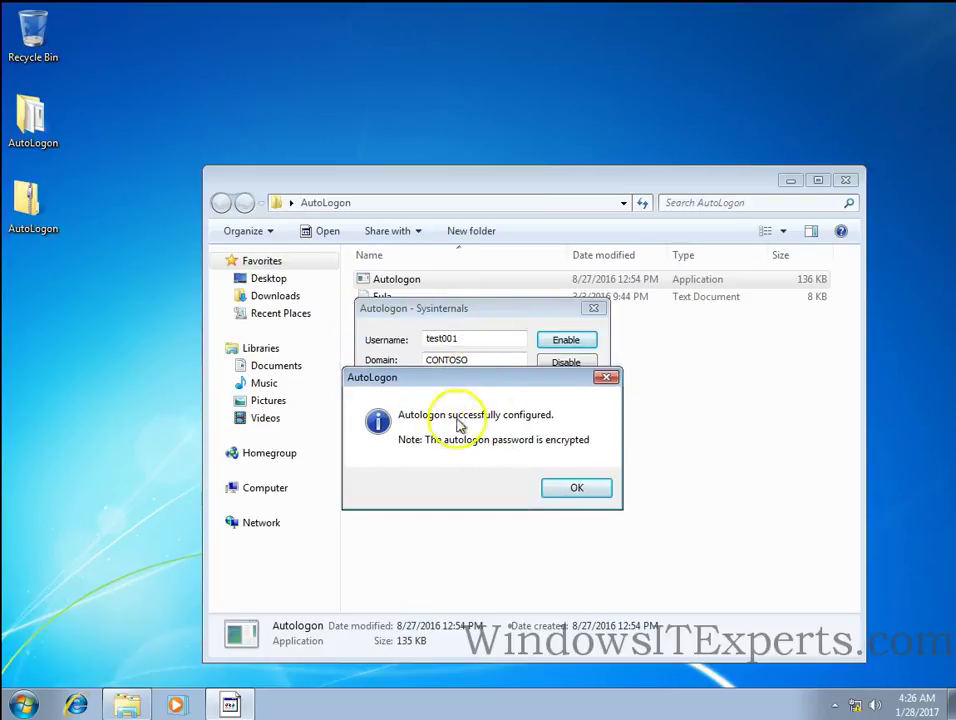
pyautogui.click(588, 490)
pyautogui.click(527, 475)
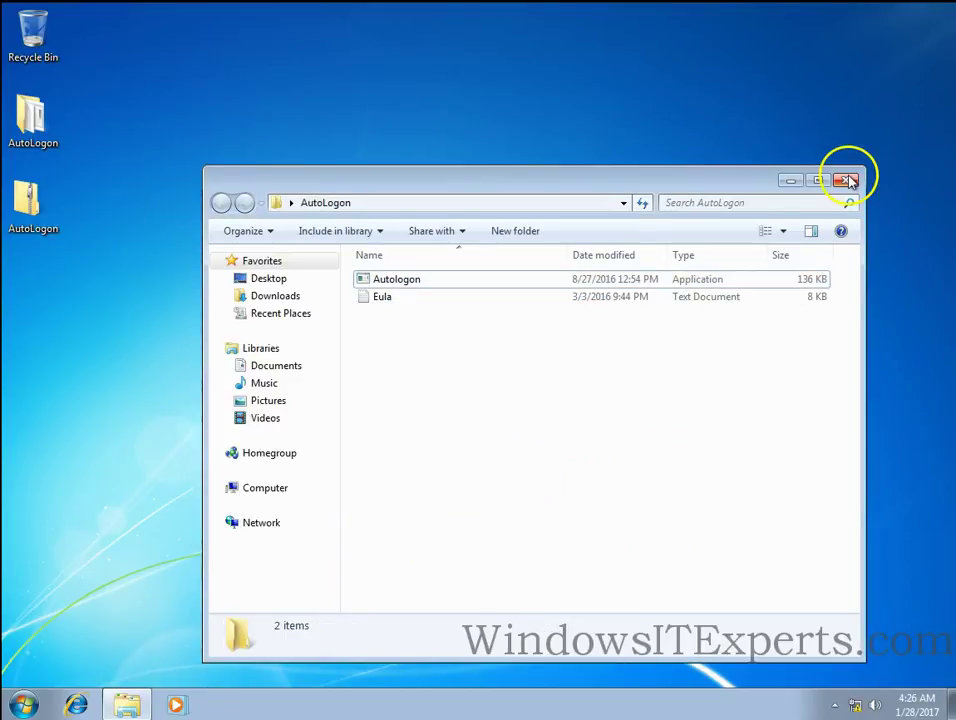
# Close the AutoLogon folder window and restart the computer.
pyautogui.click(846, 180)
pyautogui.rightClick(222, 190)
pyautogui.click(270, 228)
pyautogui.click(23, 705)
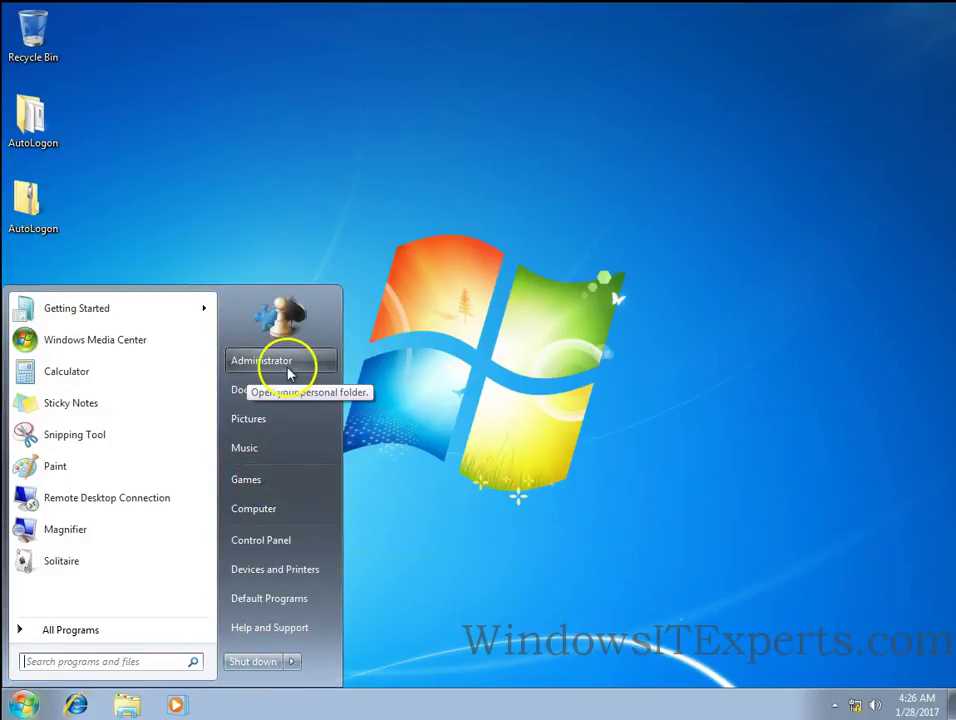
pyautogui.moveTo(292, 663)
pyautogui.click(351, 648)
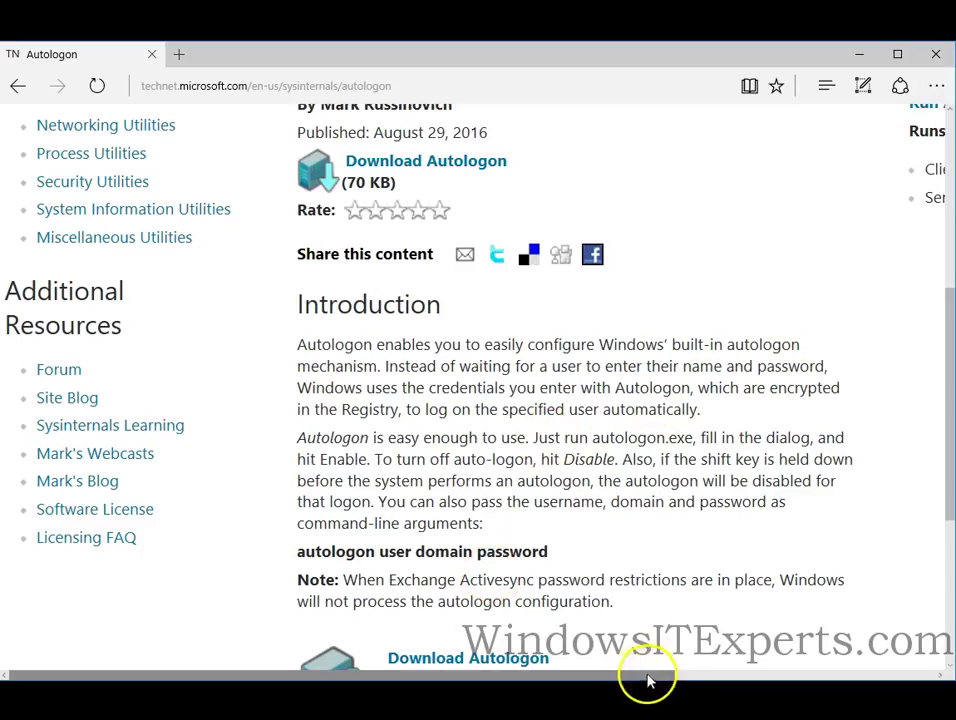
# On the Autologon web page, examine which Windows client and server versions the tool runs on.
pyautogui.moveTo(647, 676); pyautogui.dragTo(893, 662)
pyautogui.scroll(5, 689, 425)
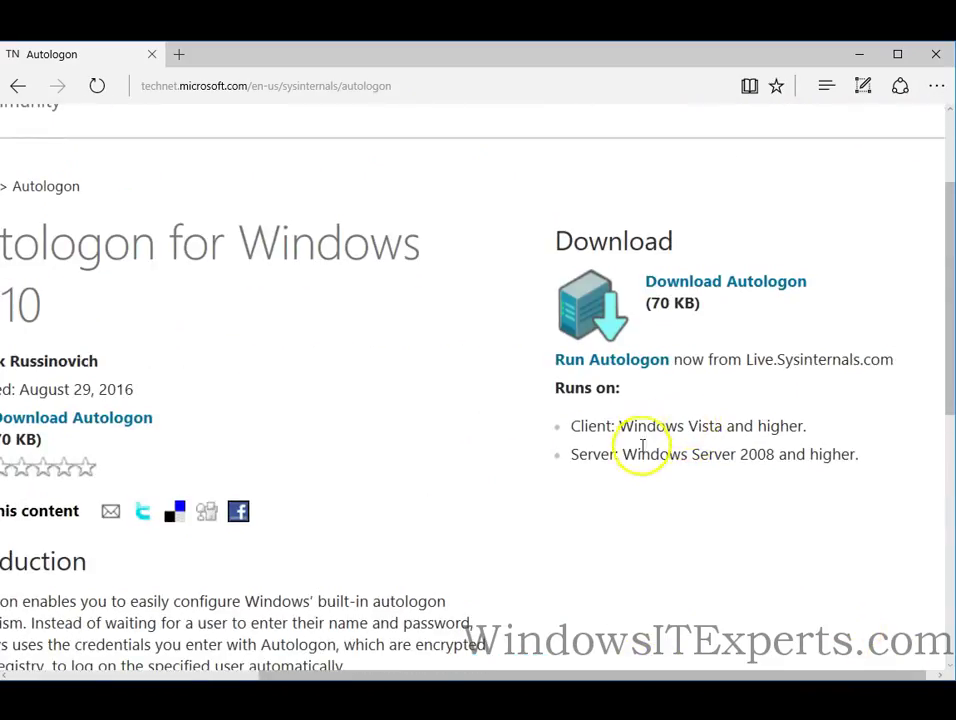
pyautogui.moveTo(652, 427); pyautogui.dragTo(684, 428)
pyautogui.click(797, 430)
pyautogui.doubleClick(740, 426)
pyautogui.click(785, 427)
pyautogui.doubleClick(595, 454)
pyautogui.click(721, 452)
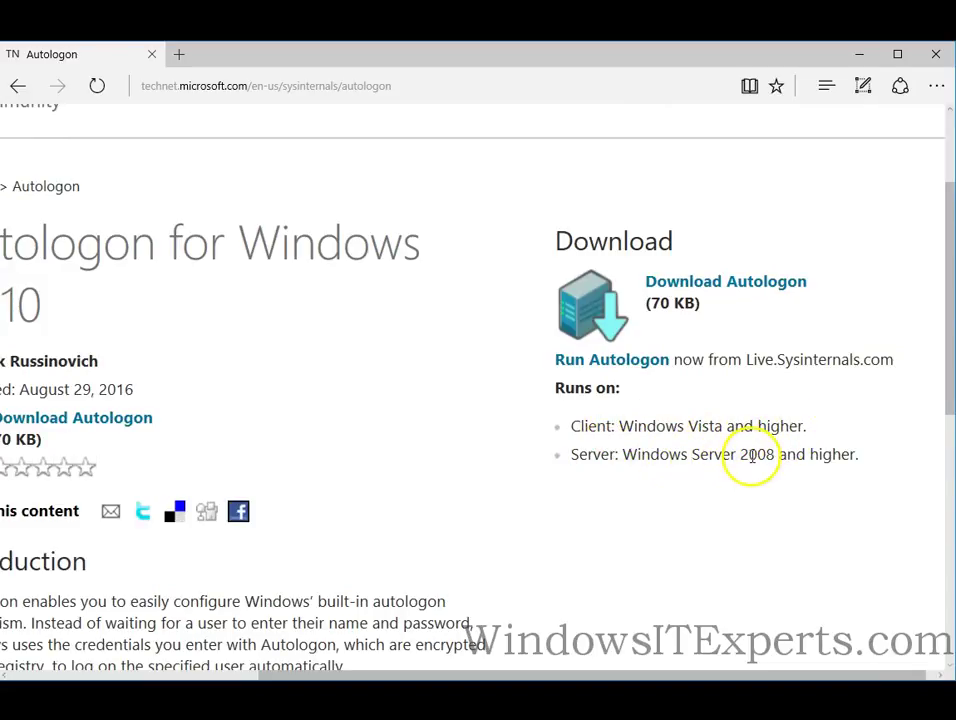
pyautogui.moveTo(750, 455); pyautogui.dragTo(779, 454)
pyautogui.click(840, 459)
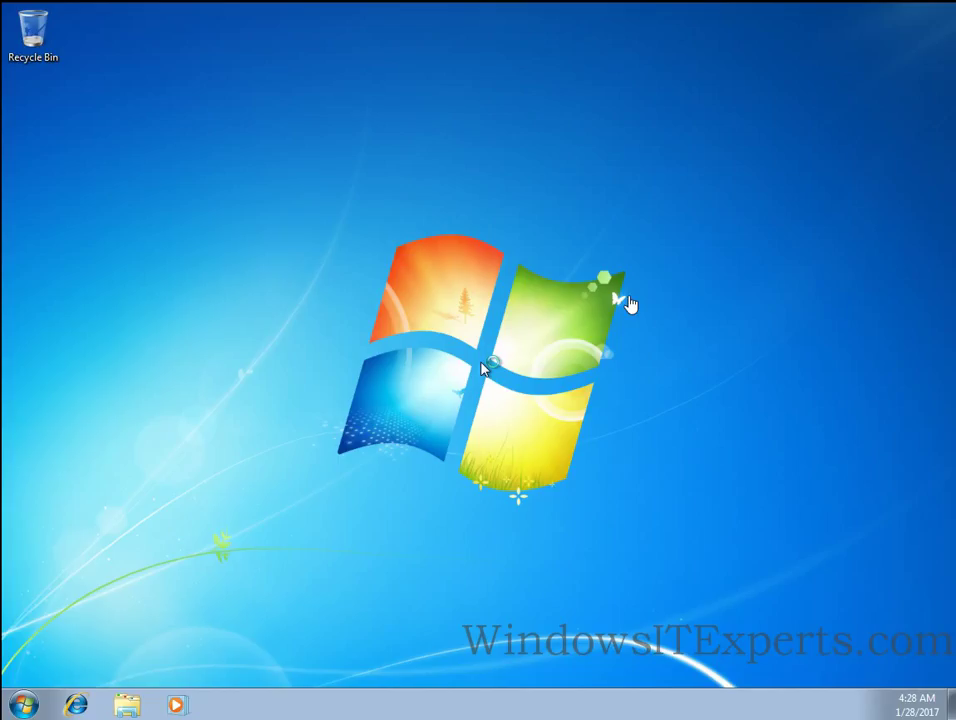
# Check which user account is logged on after the restart.
pyautogui.click(678, 273)
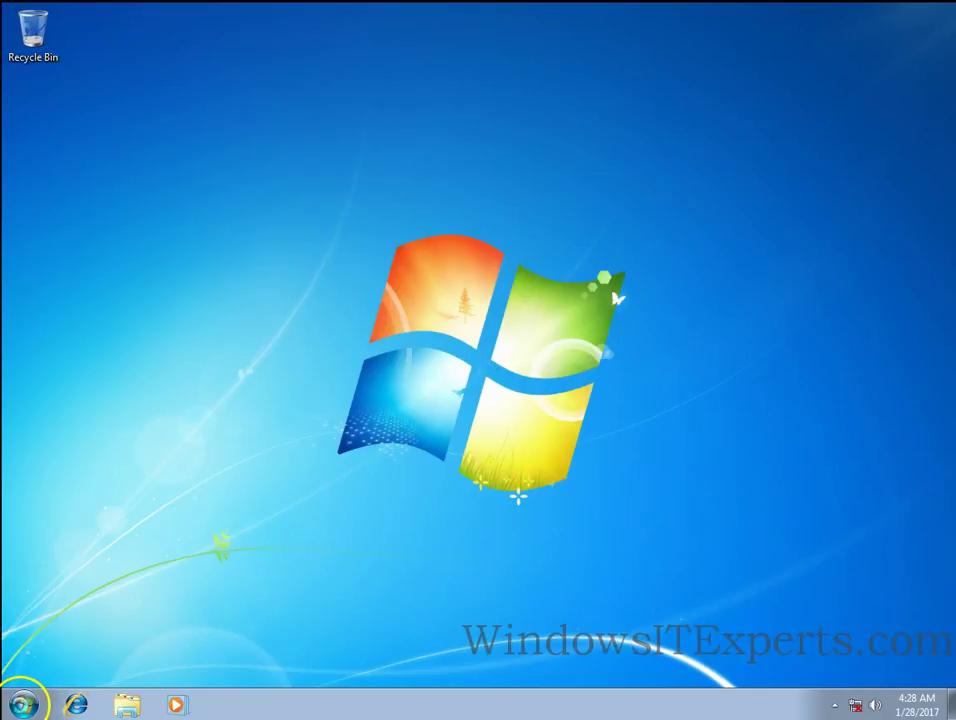
pyautogui.click(22, 707)
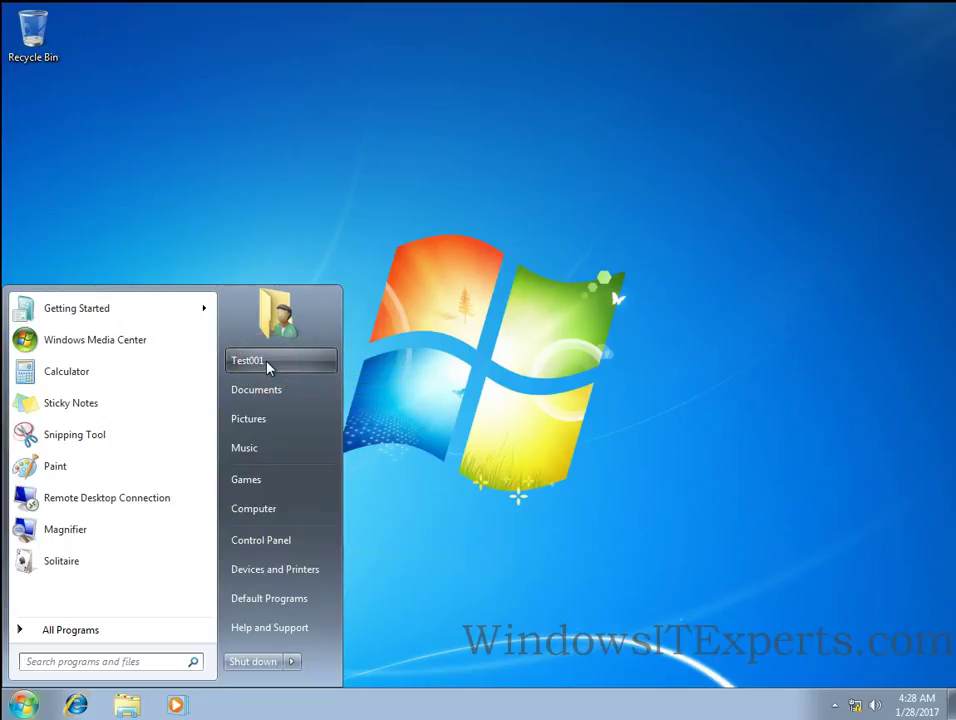
pyautogui.click(262, 366)
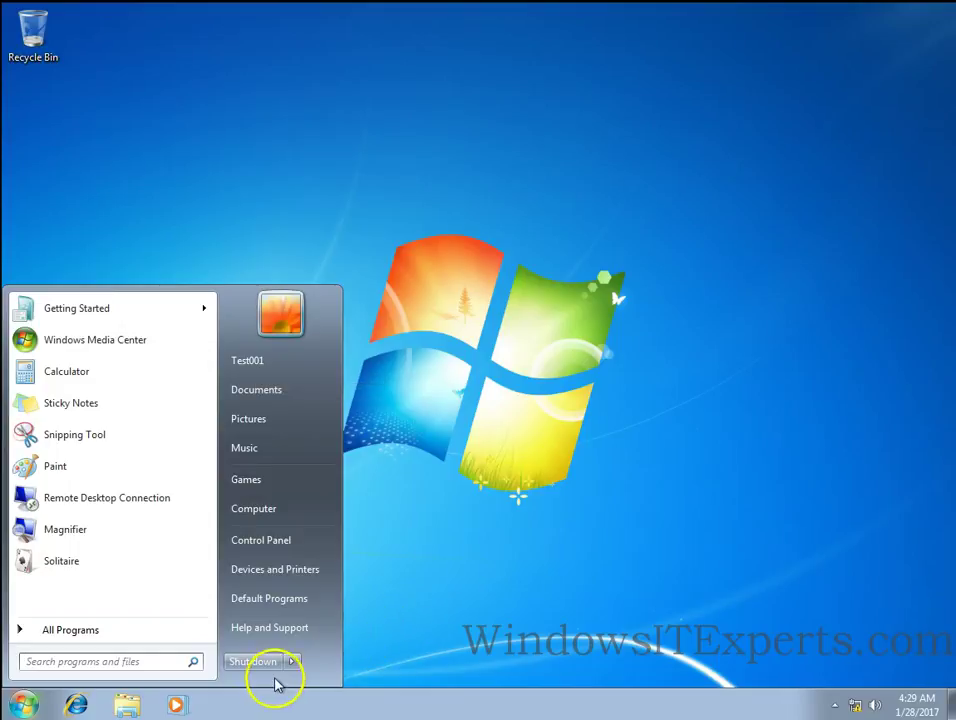
pyautogui.moveTo(295, 666)
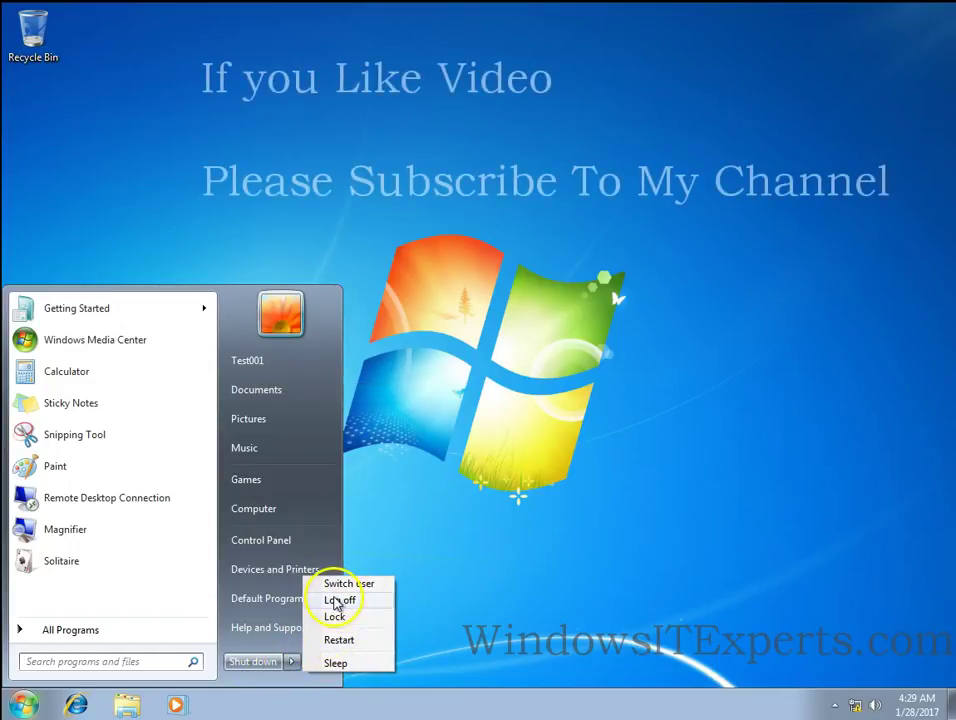
pyautogui.click(503, 468)
pyautogui.rightClick(218, 348)
pyautogui.click(258, 386)
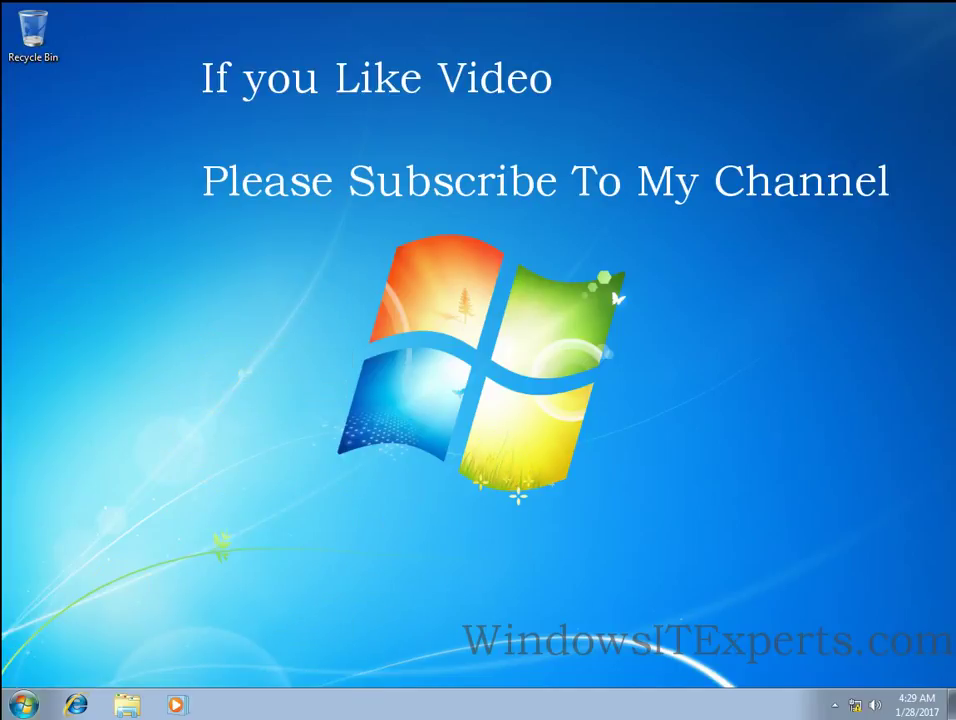
pyautogui.click(24, 704)
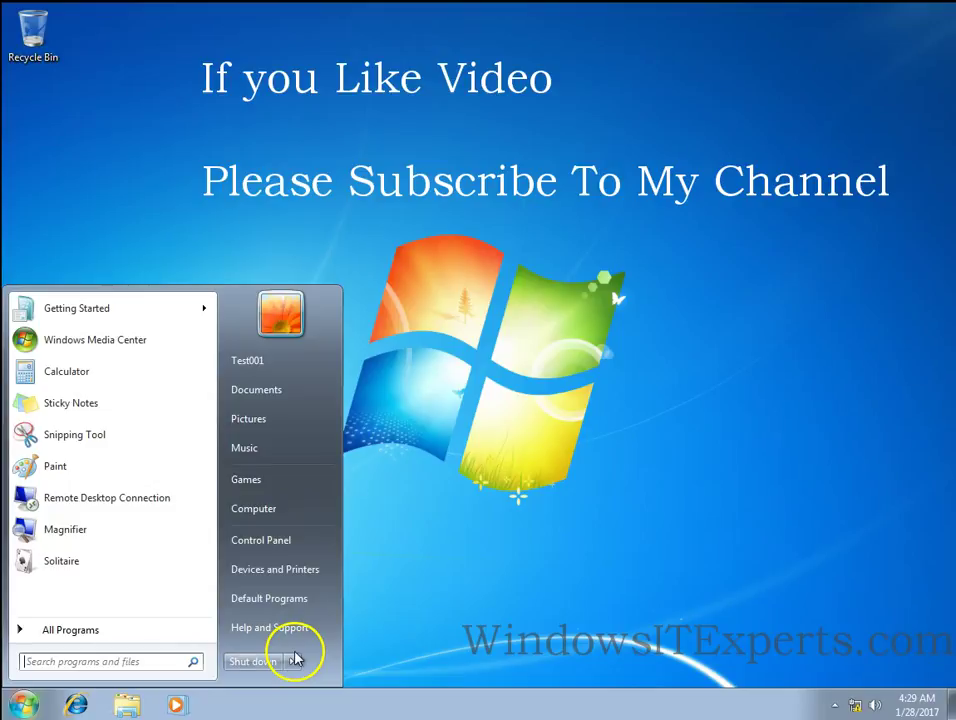
pyautogui.click(294, 661)
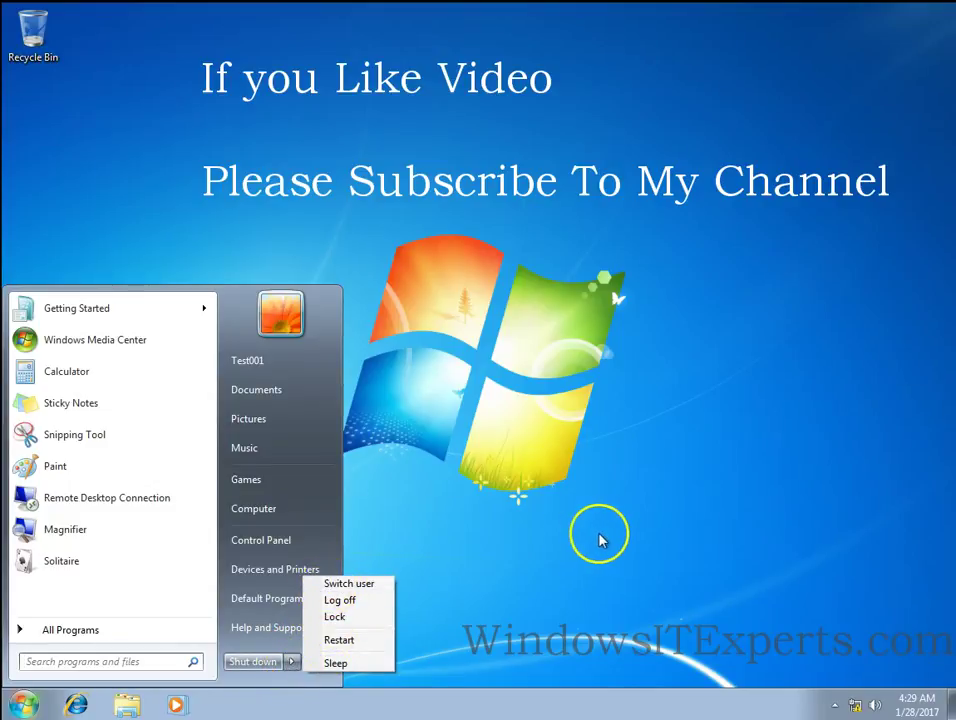
pyautogui.click(640, 504)
pyautogui.rightClick(109, 303)
pyautogui.click(168, 349)
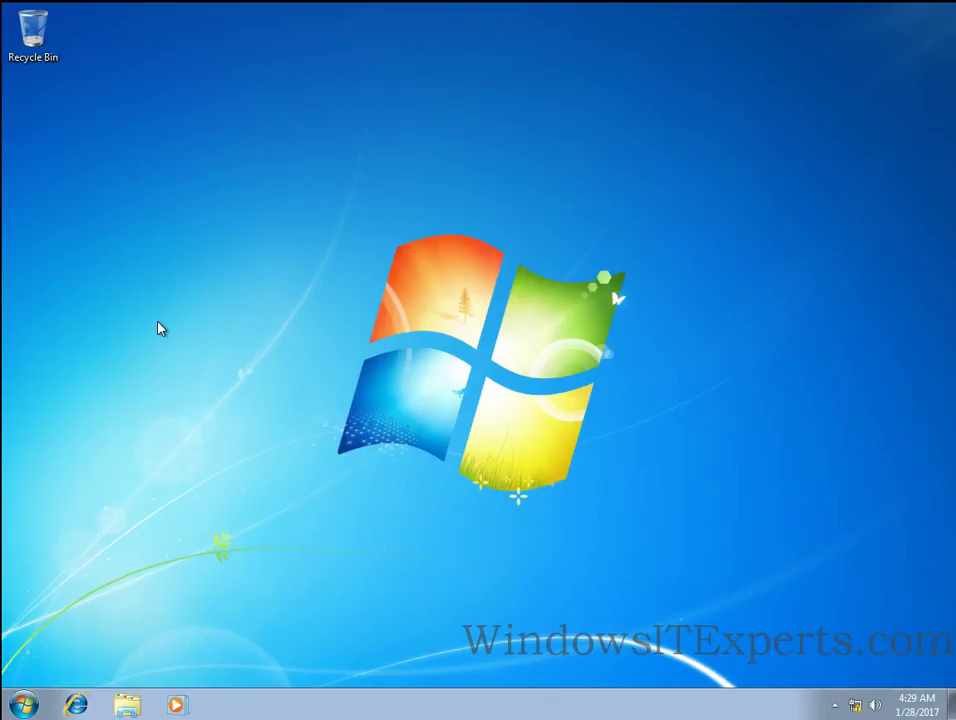
pyautogui.click(161, 318)
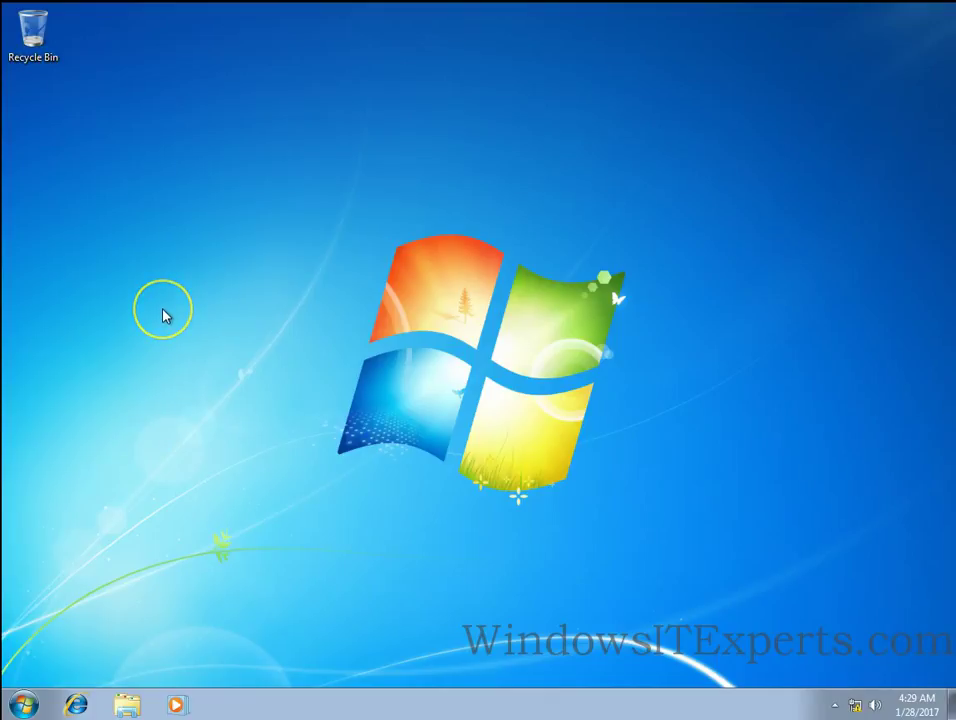